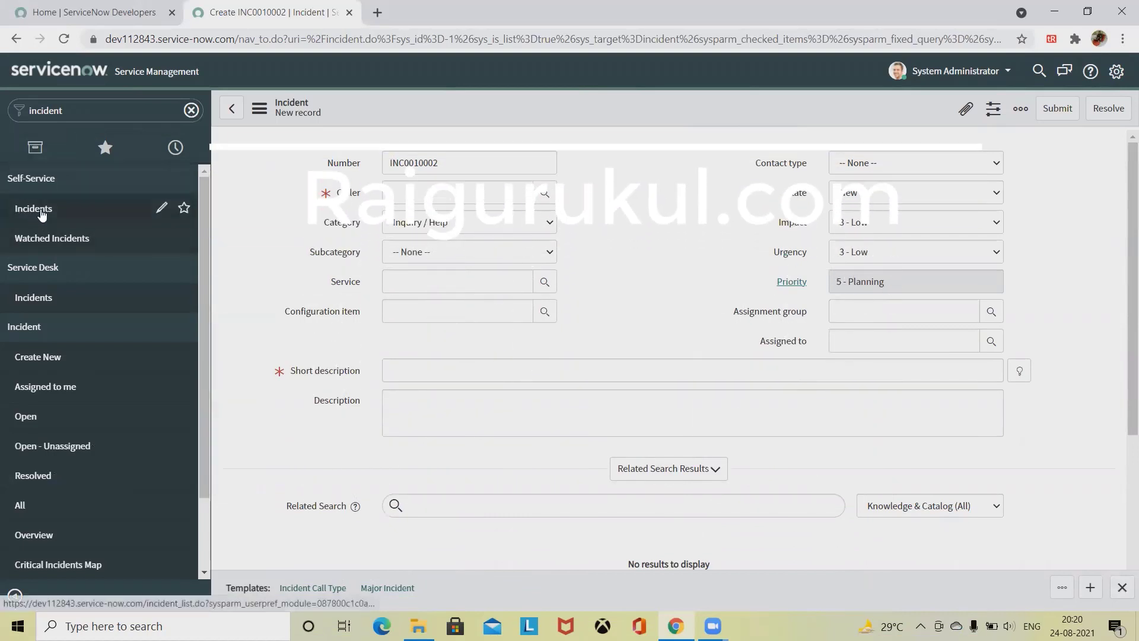
# - Clear the navigator filter and go to the Service Desk Incidents list of 38 active records
pyautogui.doubleClick(97, 110)
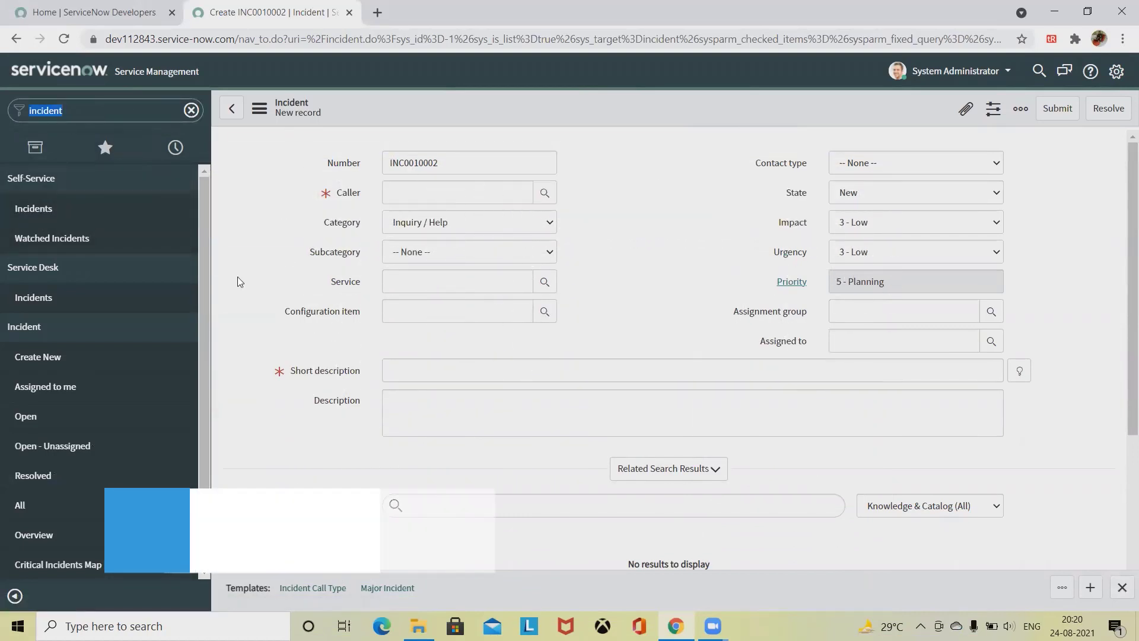
pyautogui.scroll(-2, 538, 276)
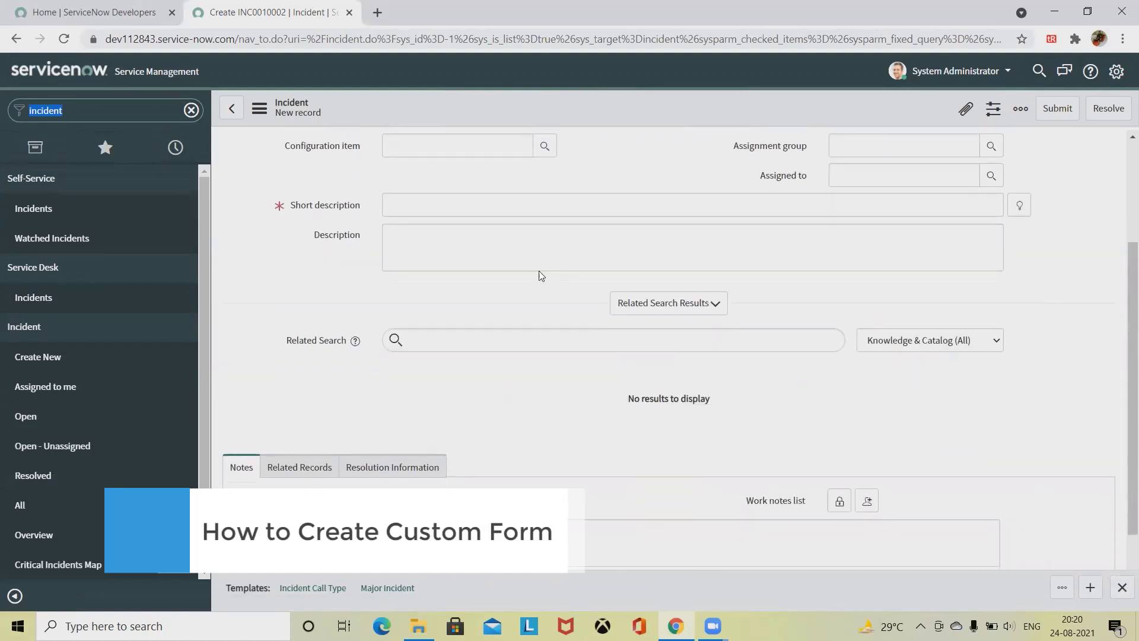
pyautogui.scroll(-1, 539, 276)
pyautogui.scroll(3, 517, 361)
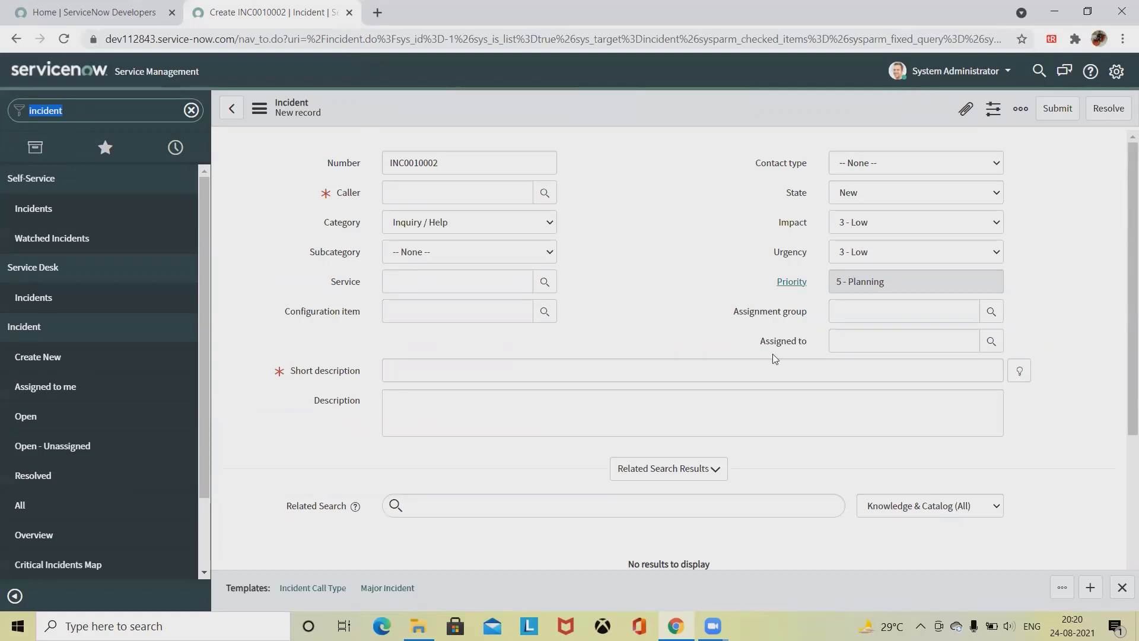
pyautogui.scroll(-3, 1048, 472)
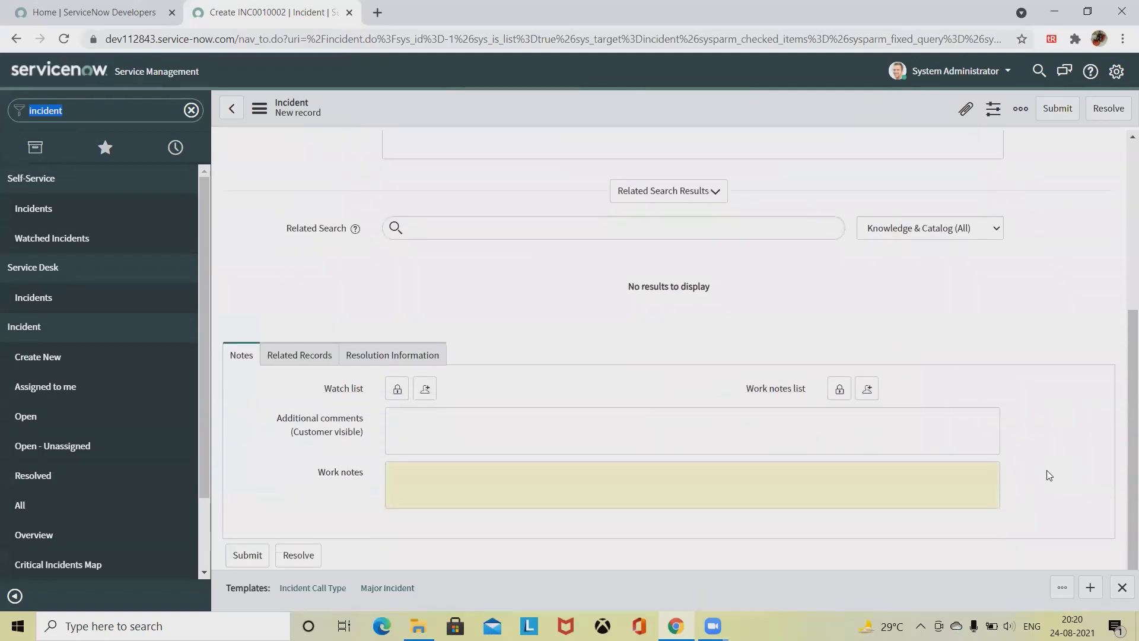
pyautogui.scroll(3, 1046, 469)
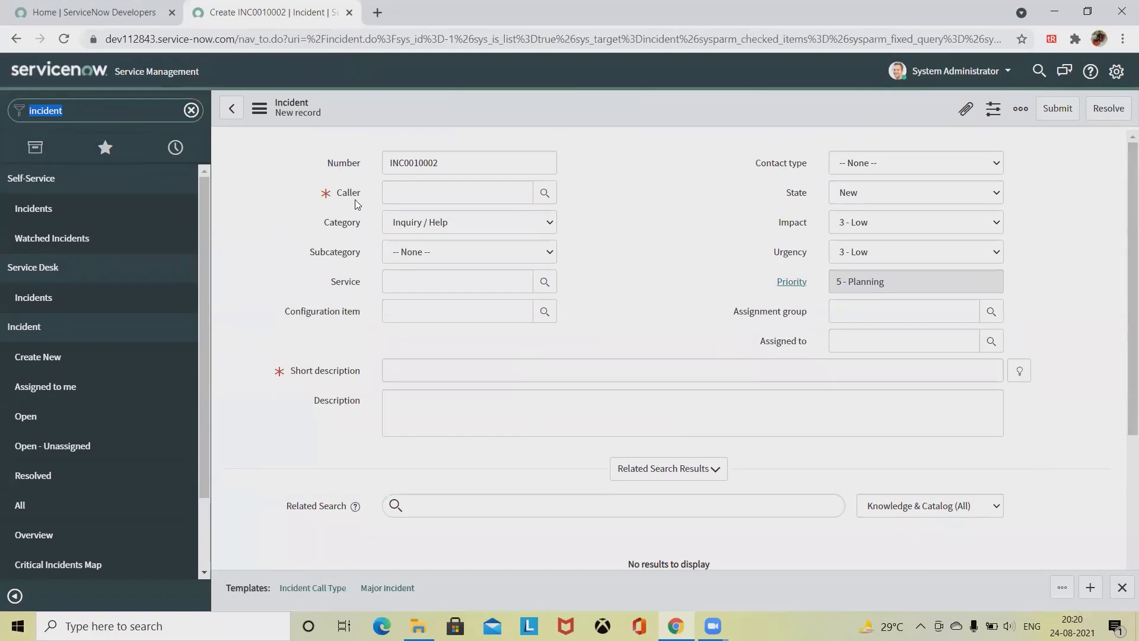
pyautogui.click(191, 110)
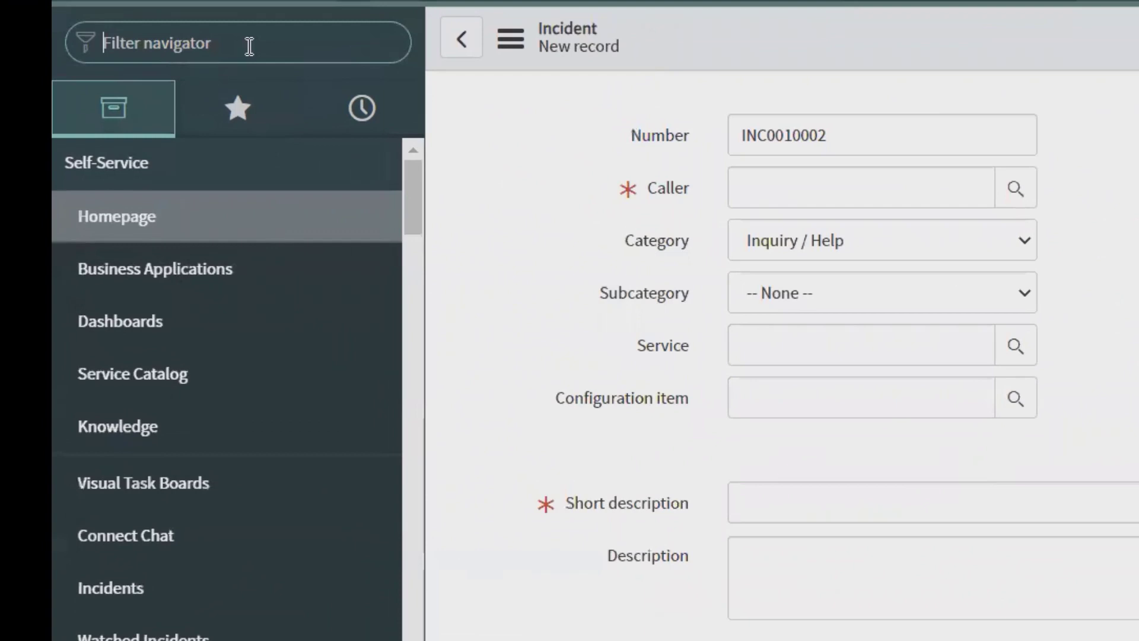
pyautogui.write('incide')
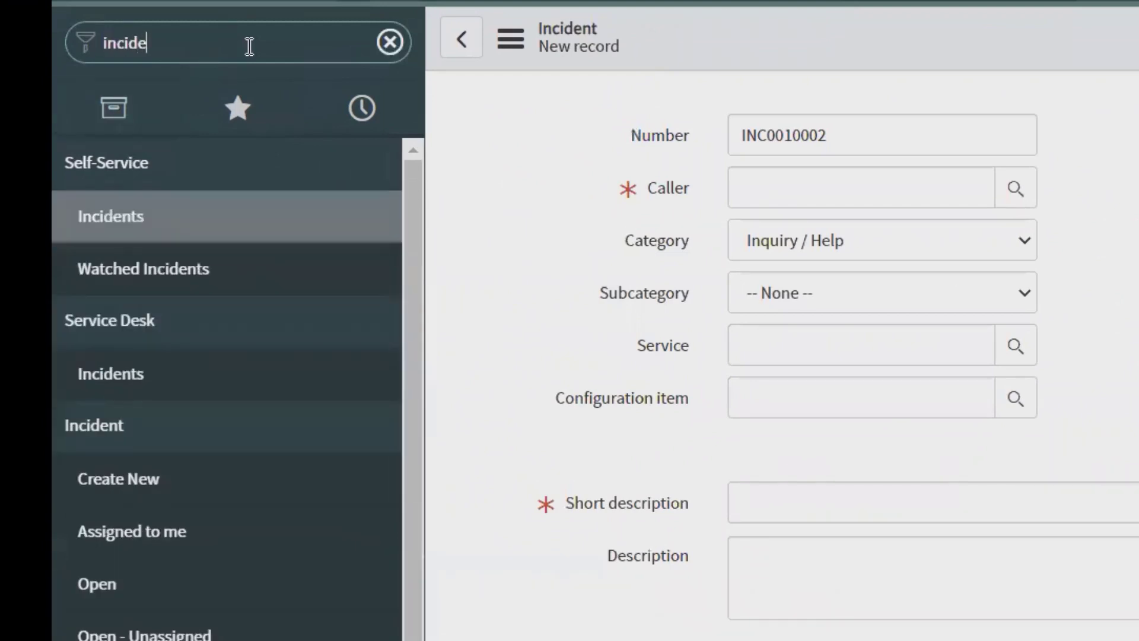
pyautogui.write('nt')
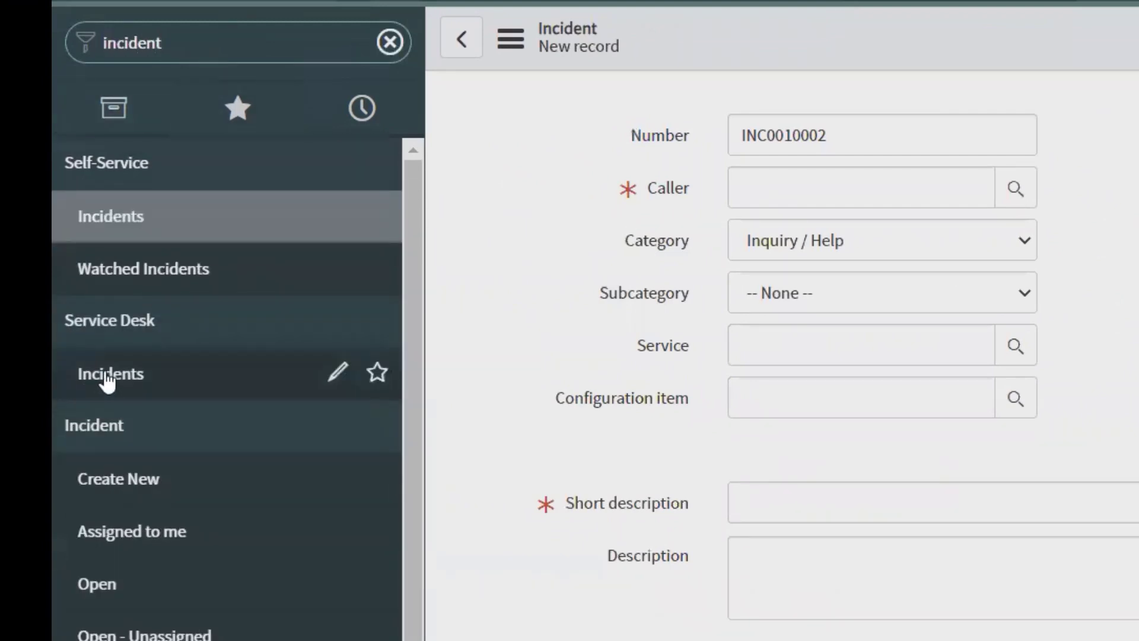
pyautogui.click(76, 379)
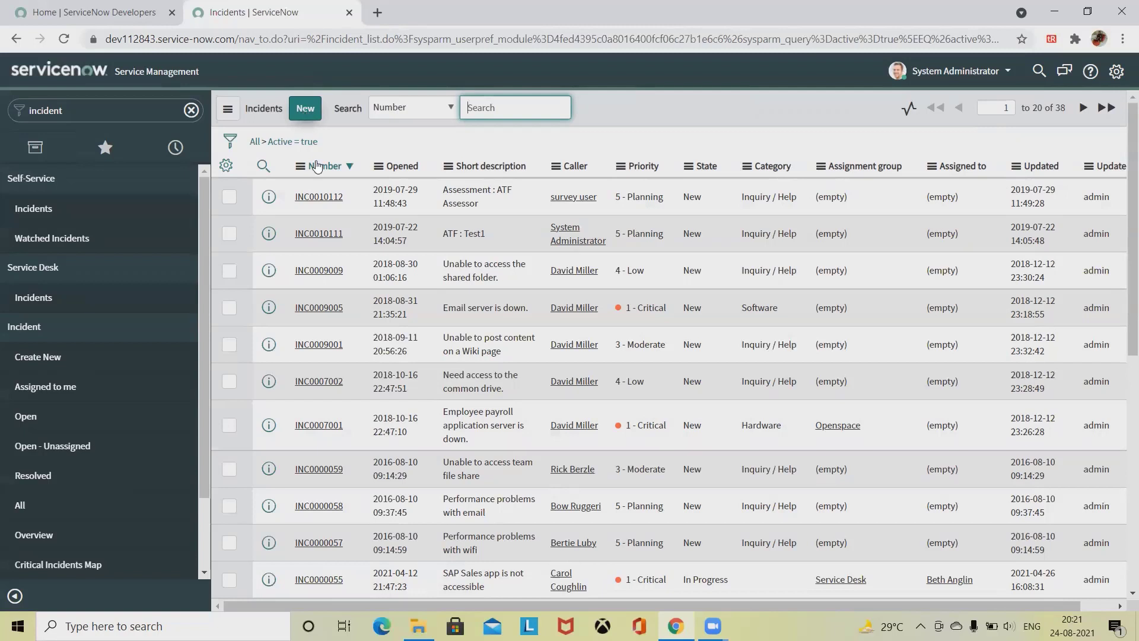
# - Create new incident INC0010003 and show its list of form fields to personalize
pyautogui.click(306, 109)
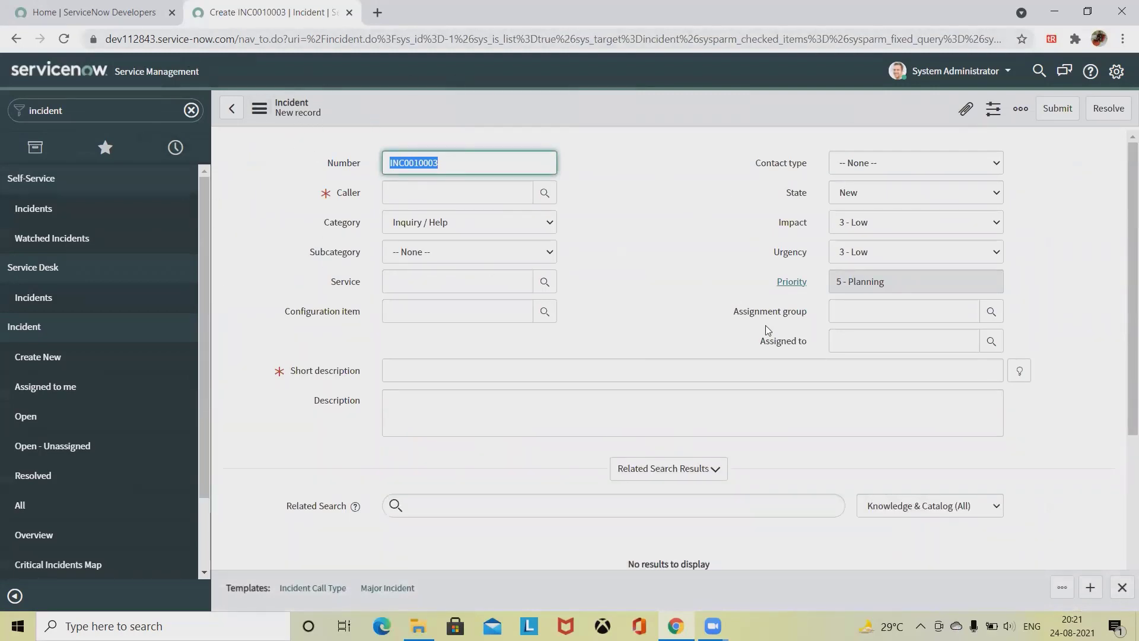
pyautogui.scroll(-3, 824, 322)
pyautogui.scroll(3, 814, 339)
pyautogui.click(994, 108)
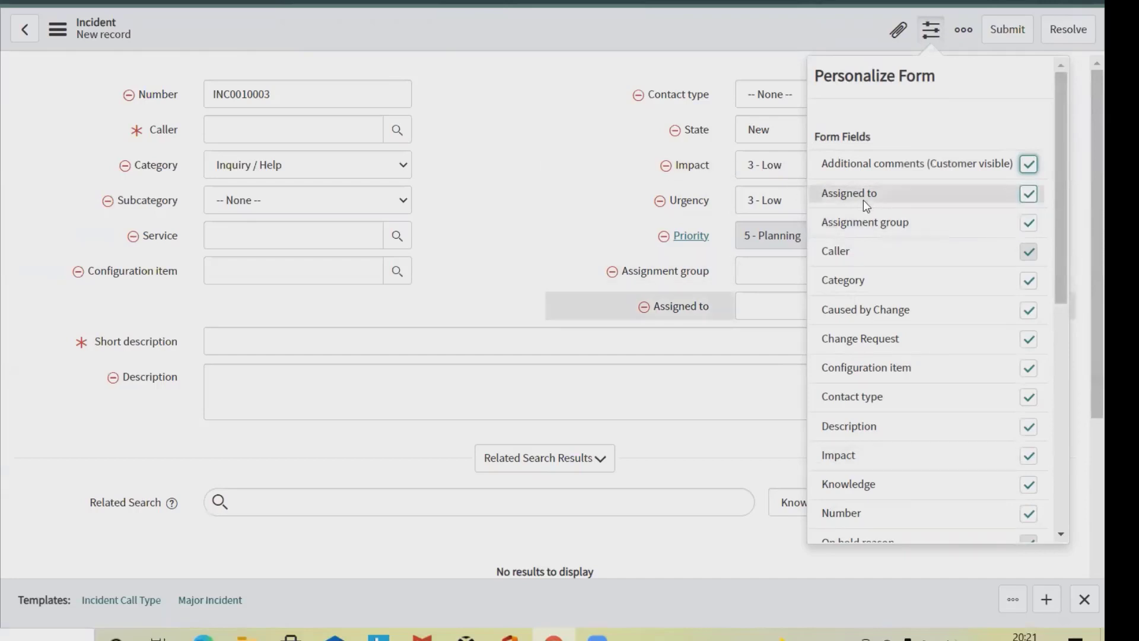
pyautogui.click(1029, 194)
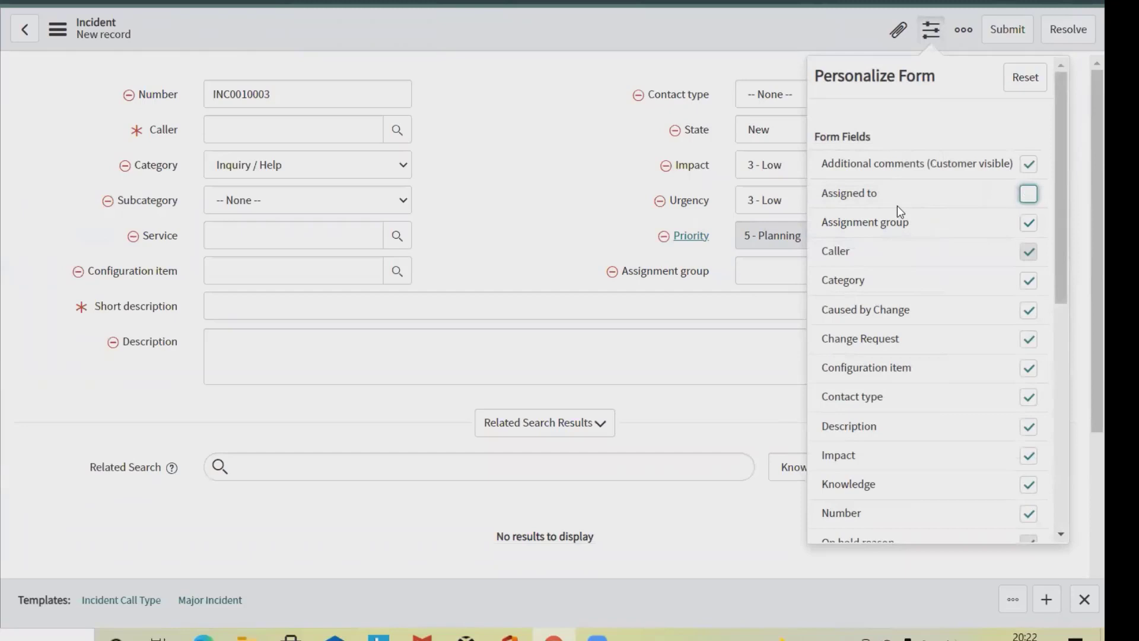
pyautogui.click(1028, 195)
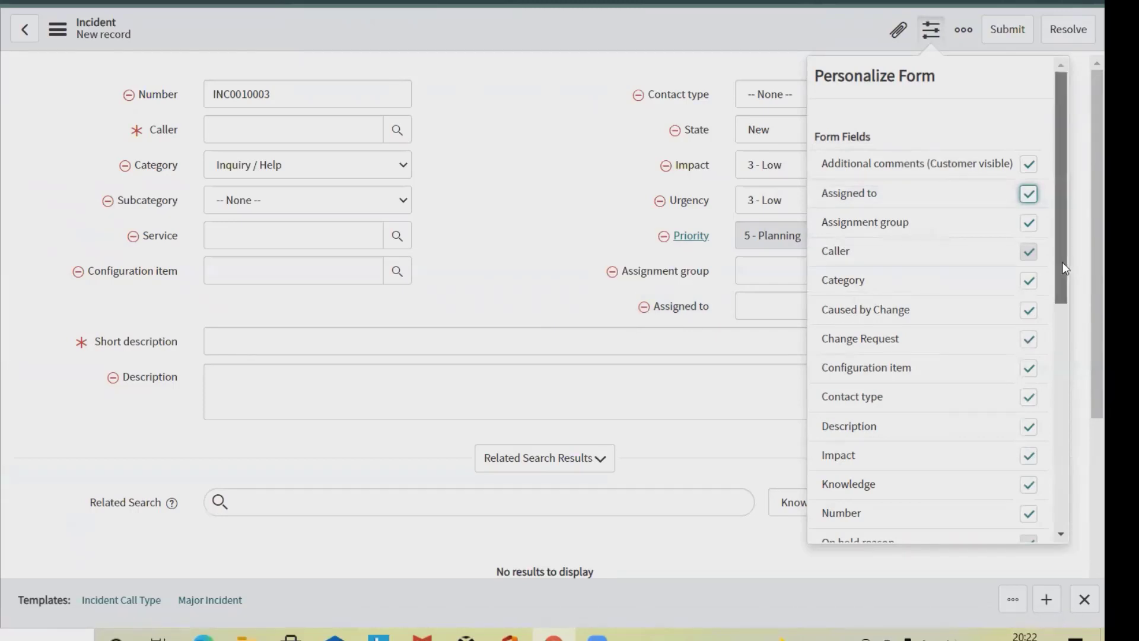
pyautogui.moveTo(1062, 267)
pyautogui.mouseDown()
pyautogui.moveTo(1057, 524)
pyautogui.moveTo(1060, 269)
pyautogui.mouseUp()
pyautogui.scroll(-3, 561, 516)
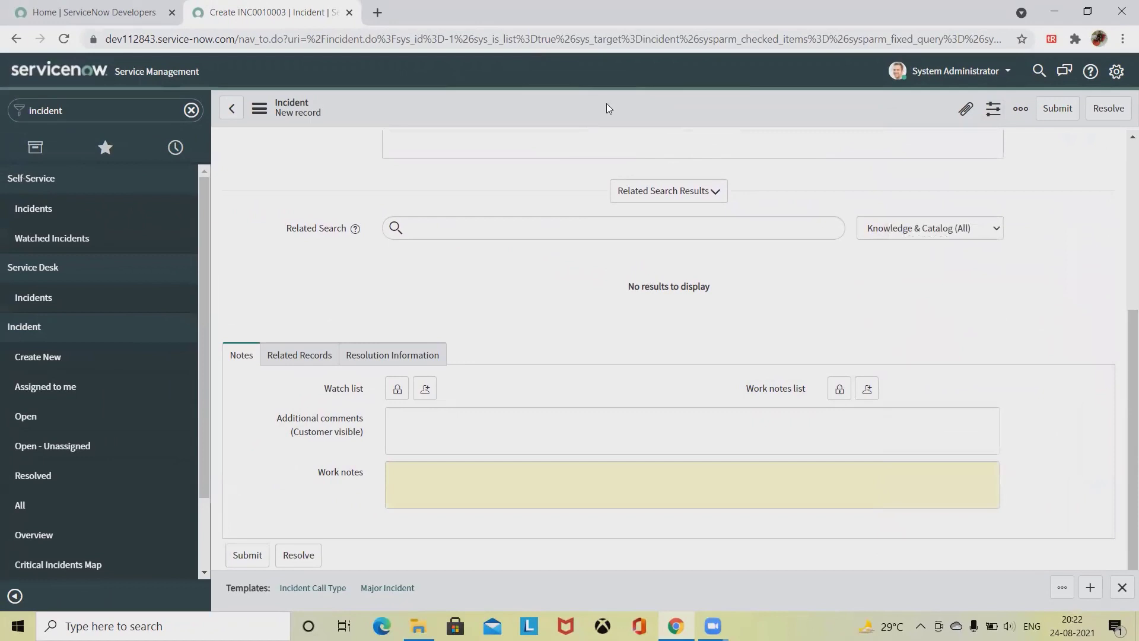
# - Open the incident form's Default view in Form Design from the header's Configure menu
pyautogui.rightClick(607, 104)
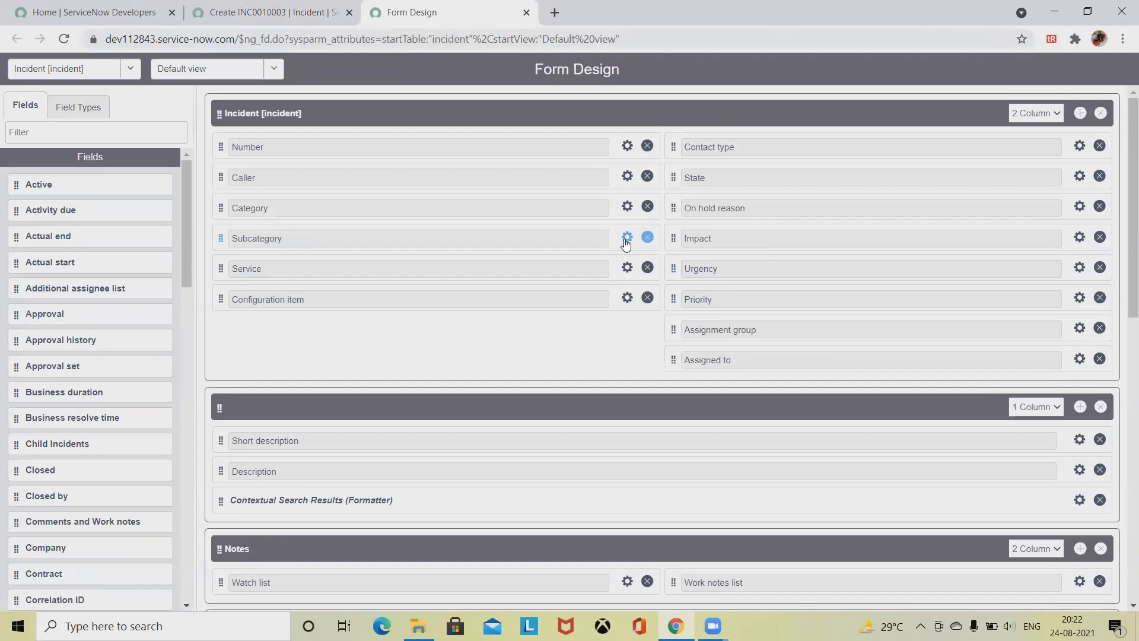
pyautogui.click(626, 236)
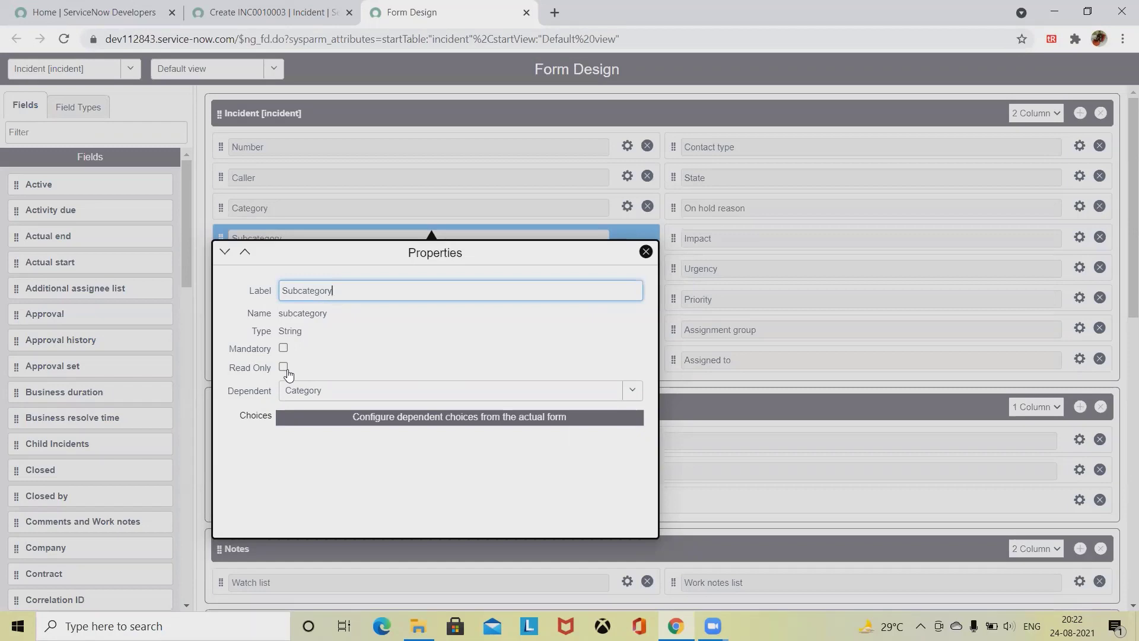
pyautogui.click(283, 349)
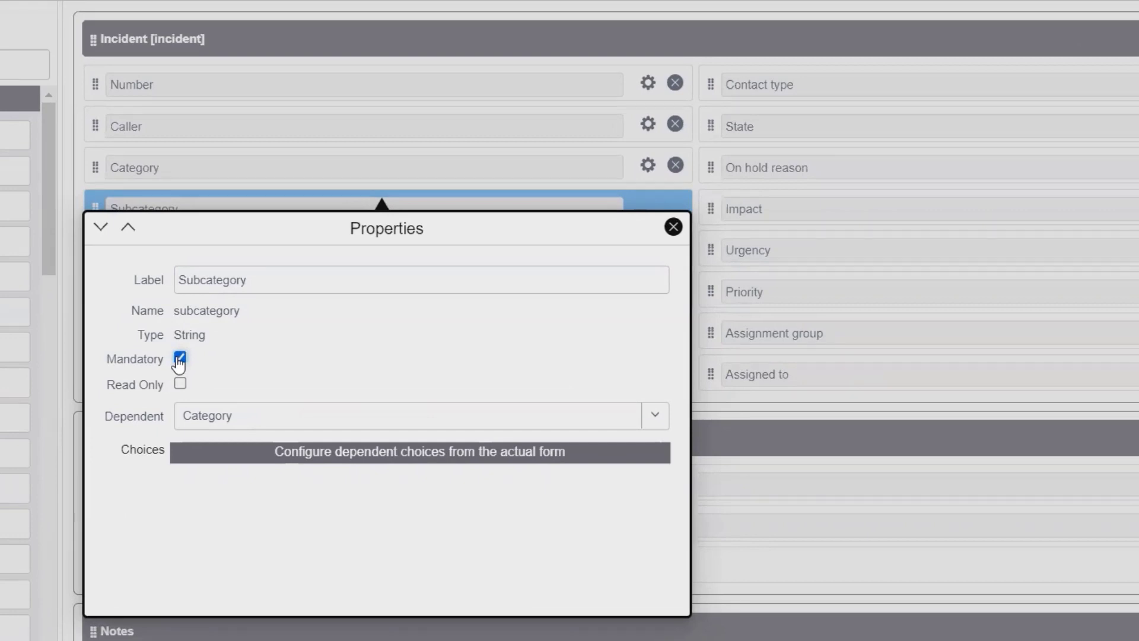
pyautogui.click(179, 359)
pyautogui.click(674, 227)
pyautogui.scroll(-1, 507, 394)
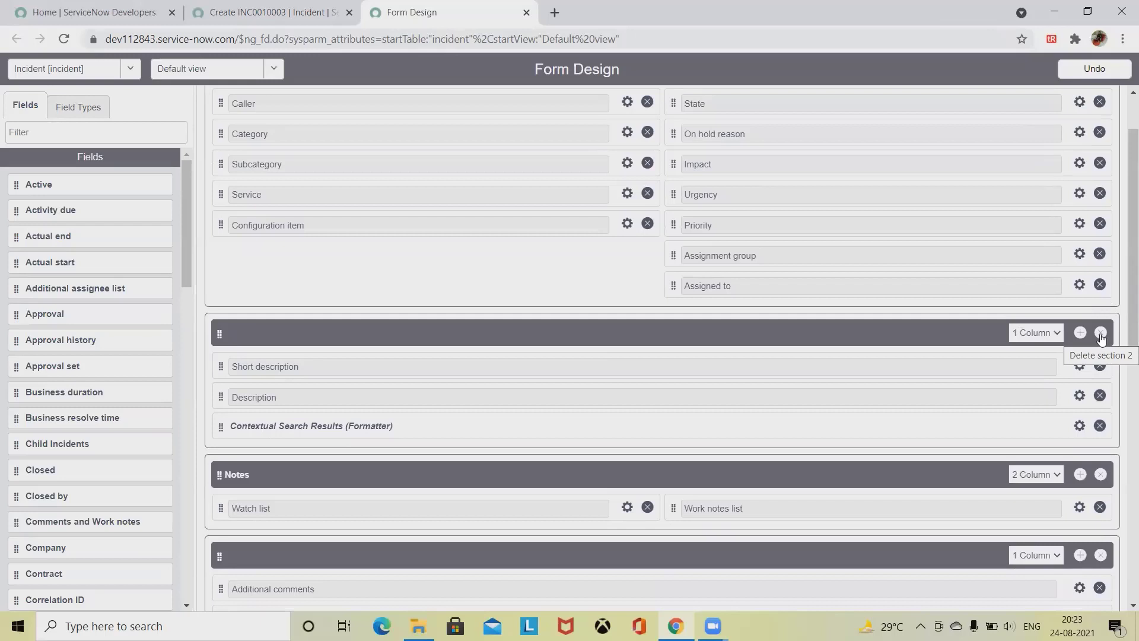
# - Add two empty New Sections below section 2, then delete both of them
pyautogui.click(1081, 333)
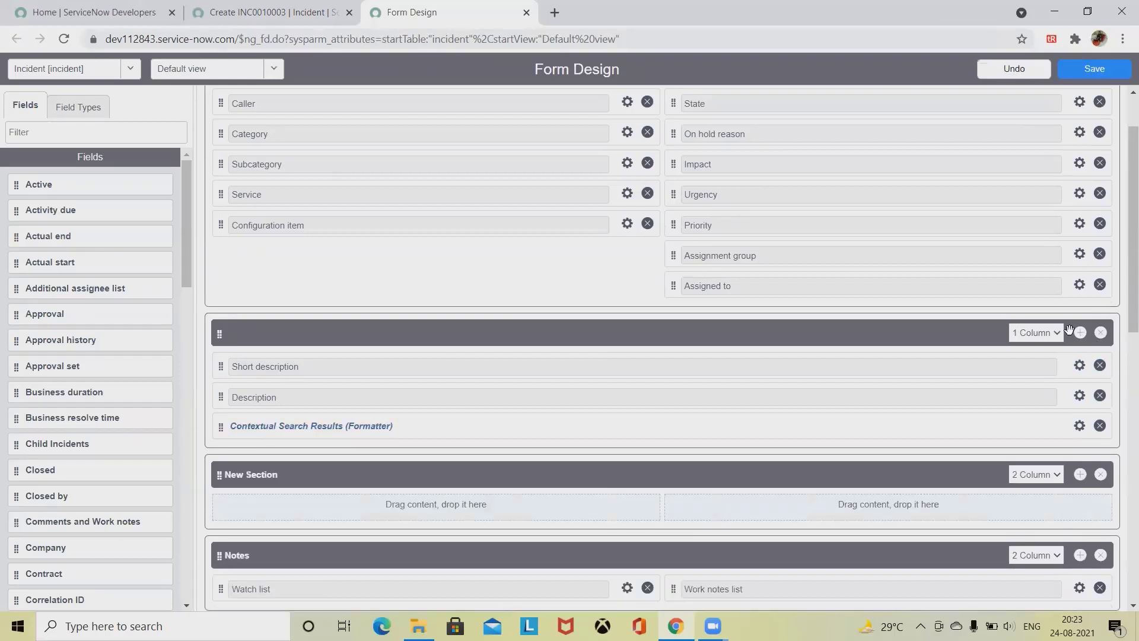
pyautogui.click(1081, 332)
pyautogui.scroll(-3, 1086, 342)
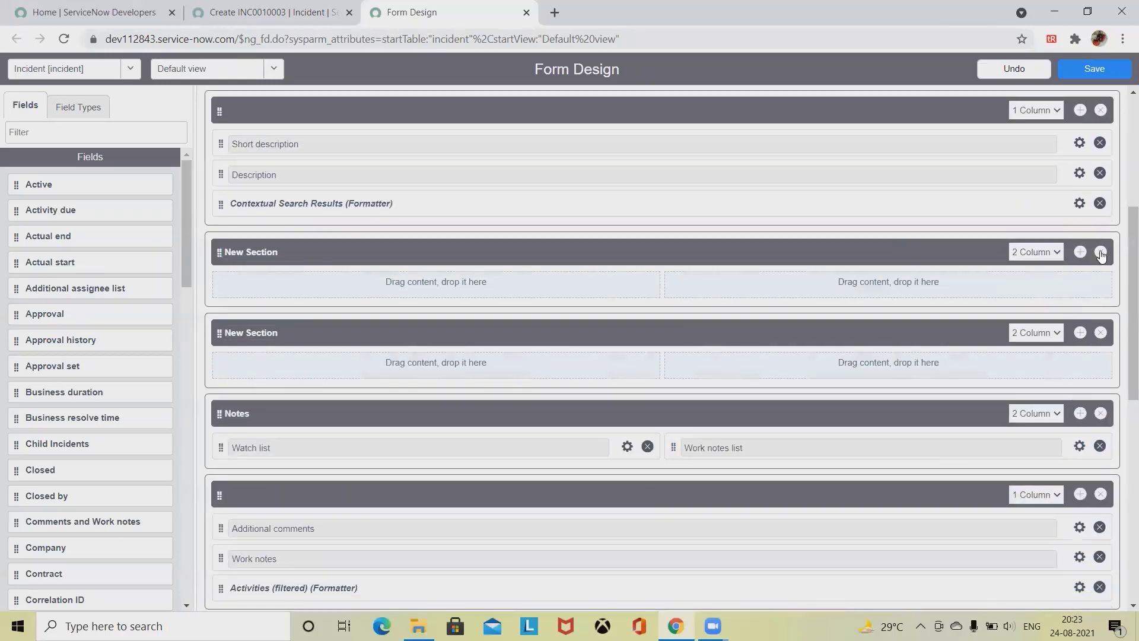
pyautogui.click(1101, 253)
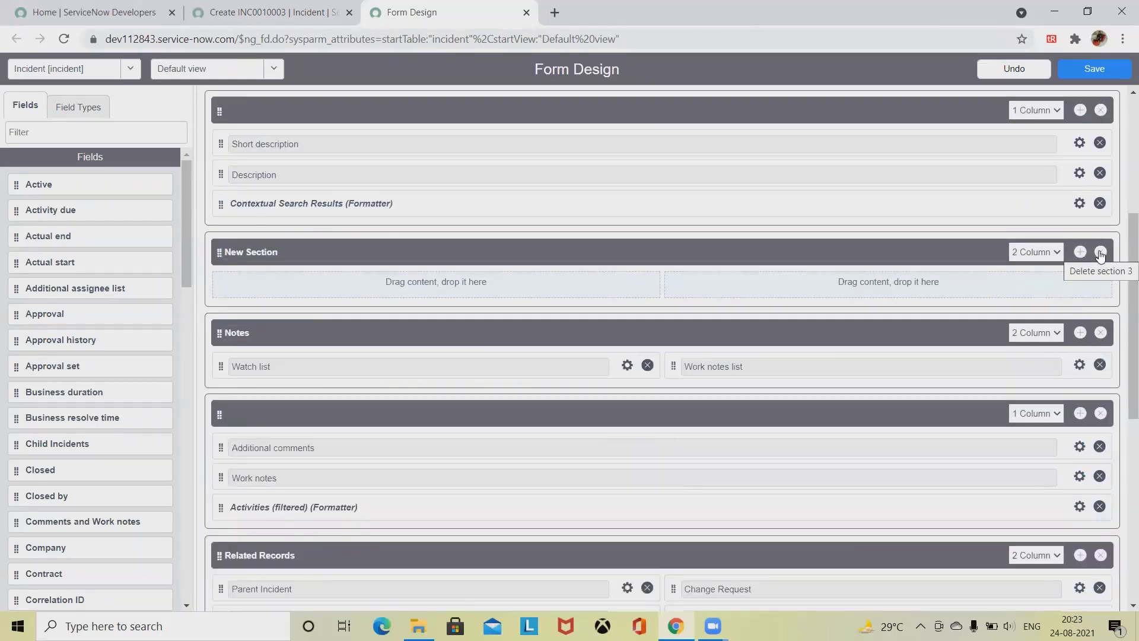
pyautogui.click(1101, 253)
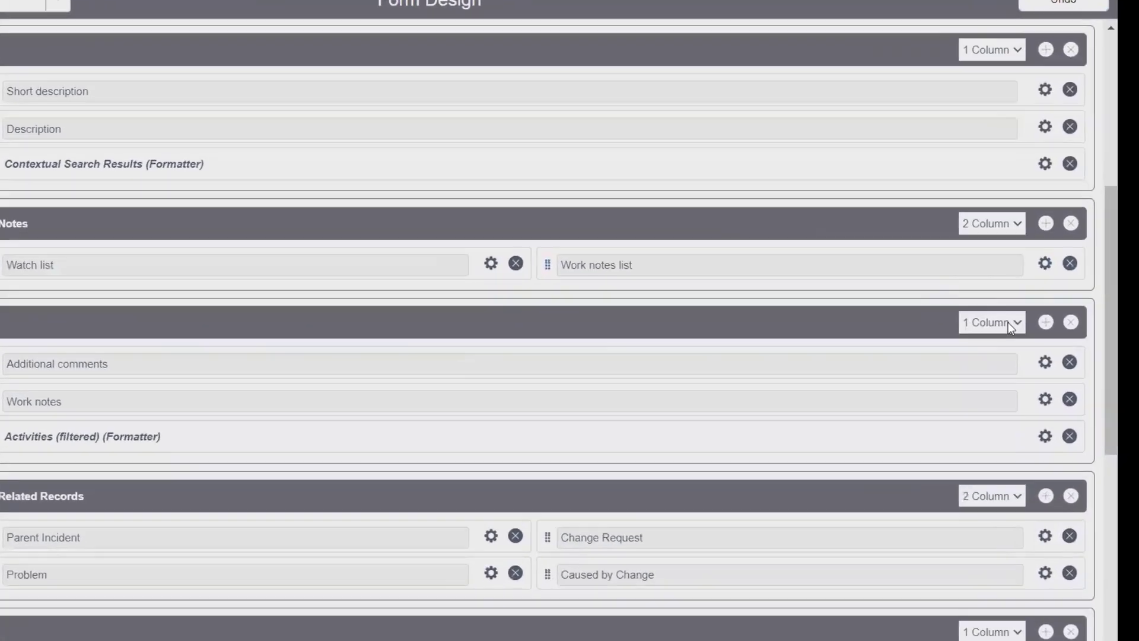
pyautogui.scroll(1, 969, 317)
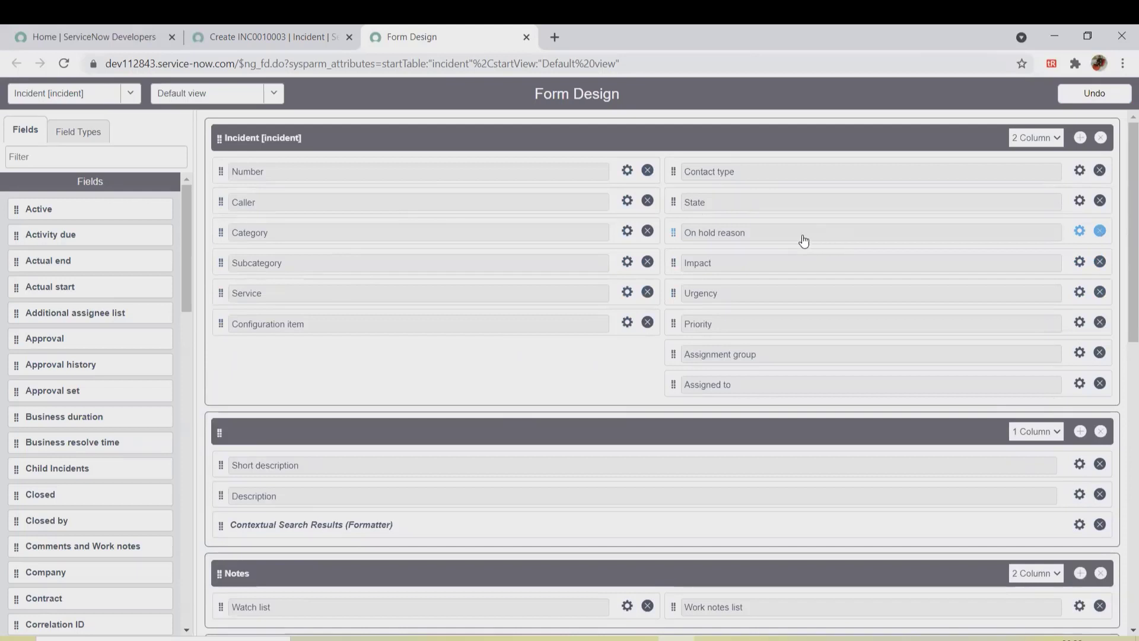
# - Move On hold reason into the left column between Service and Configuration item
pyautogui.moveTo(804, 237); pyautogui.dragTo(632, 271)
pyautogui.moveTo(967, 233); pyautogui.dragTo(586, 310)
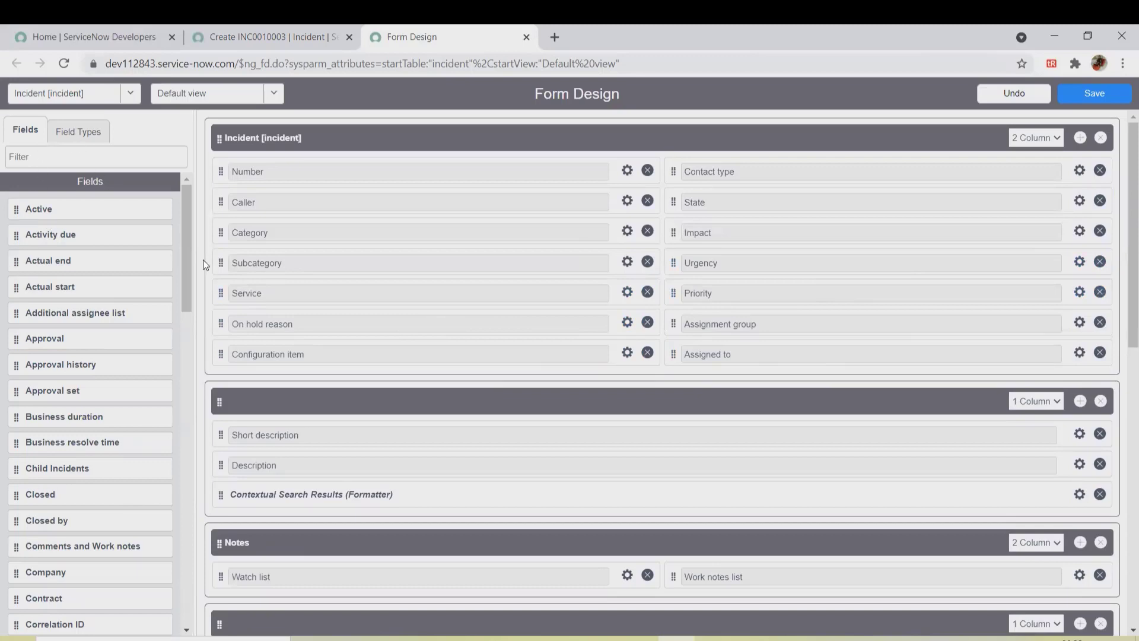
pyautogui.scroll(-4, 707, 516)
pyautogui.scroll(-3, 707, 491)
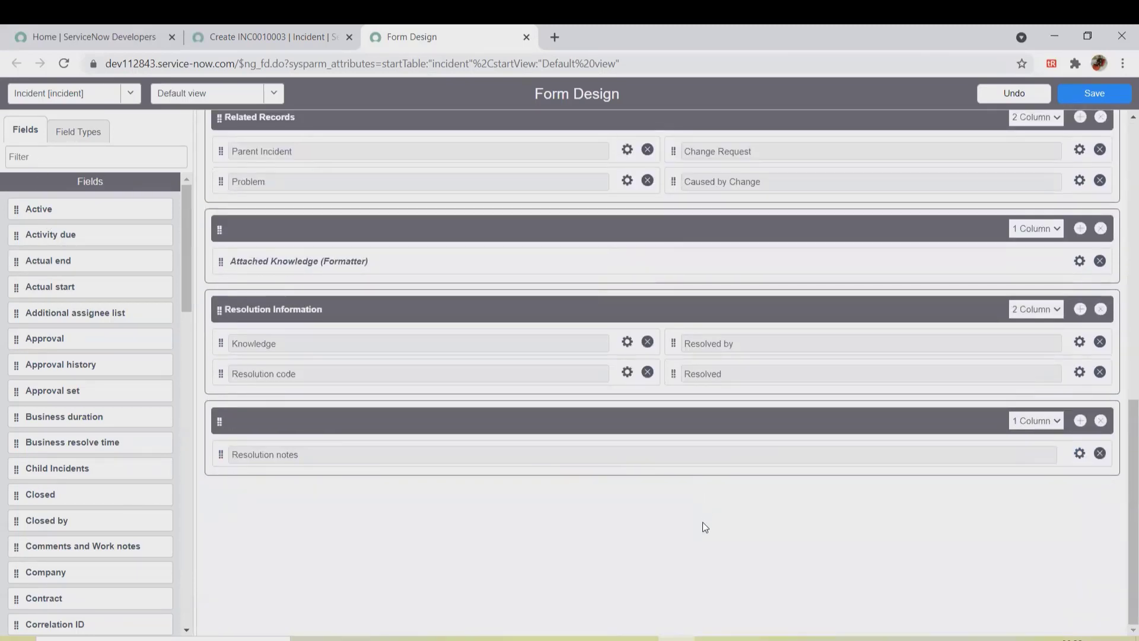
# - Add a Data Structure field below Resolution notes, leaving its properties at defaults
pyautogui.click(78, 134)
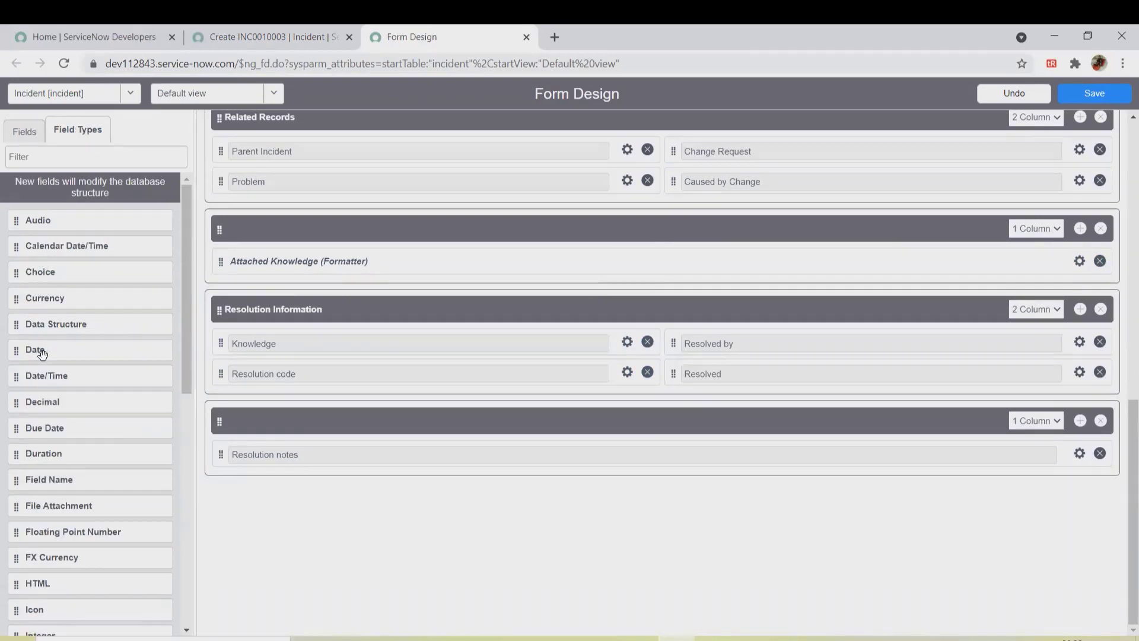
pyautogui.moveTo(75, 324)
pyautogui.mouseDown()
pyautogui.moveTo(496, 504)
pyautogui.moveTo(399, 566)
pyautogui.mouseUp()
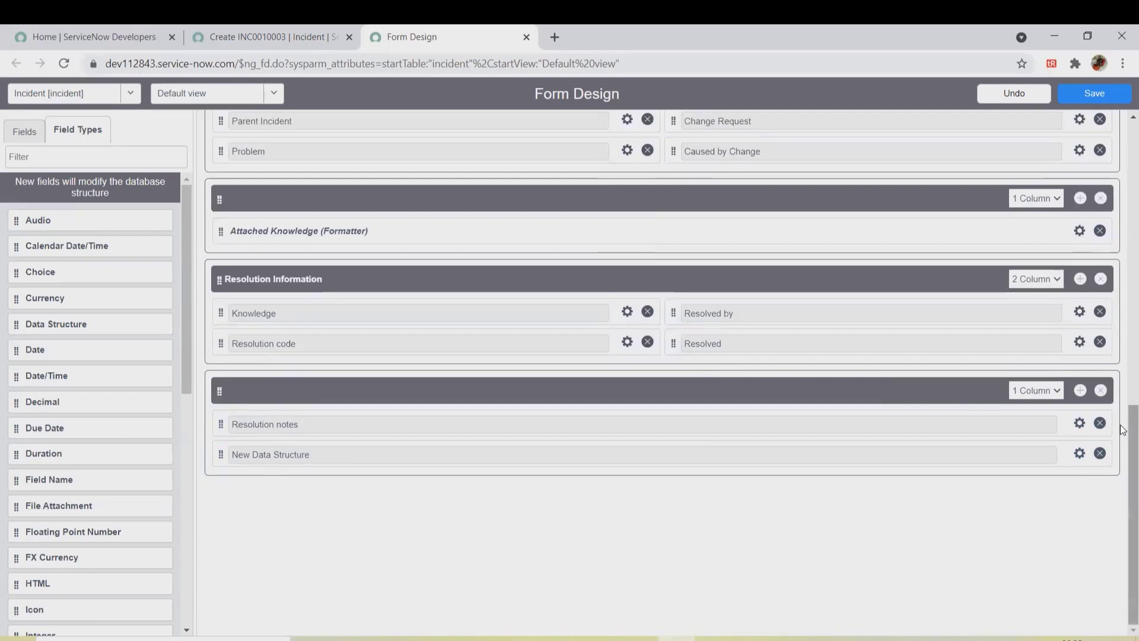
pyautogui.click(1079, 453)
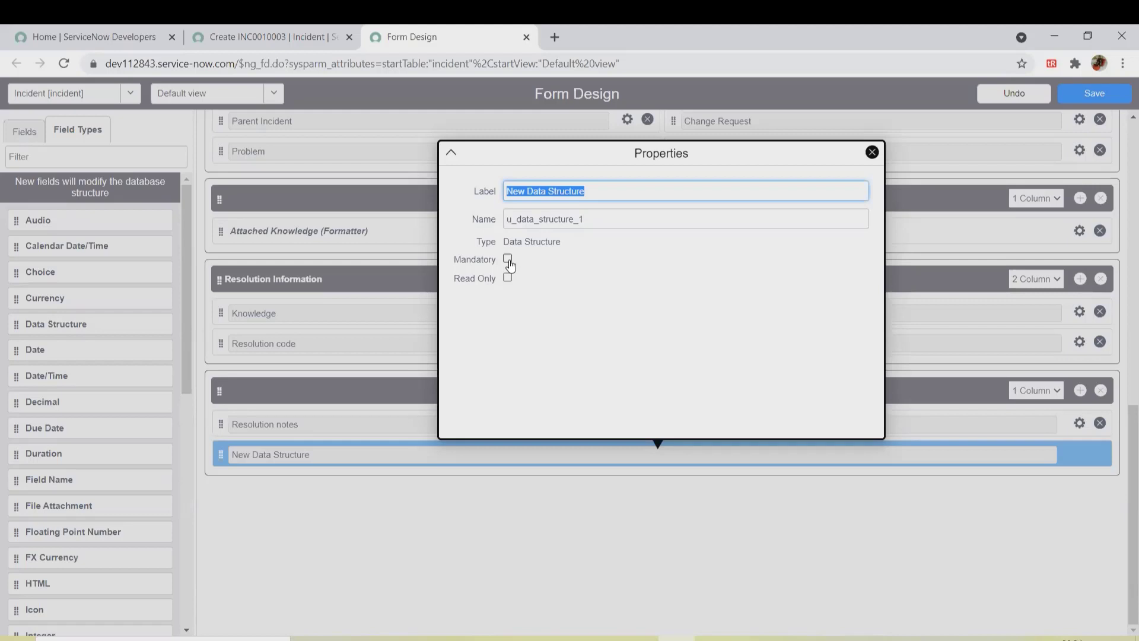
pyautogui.click(872, 153)
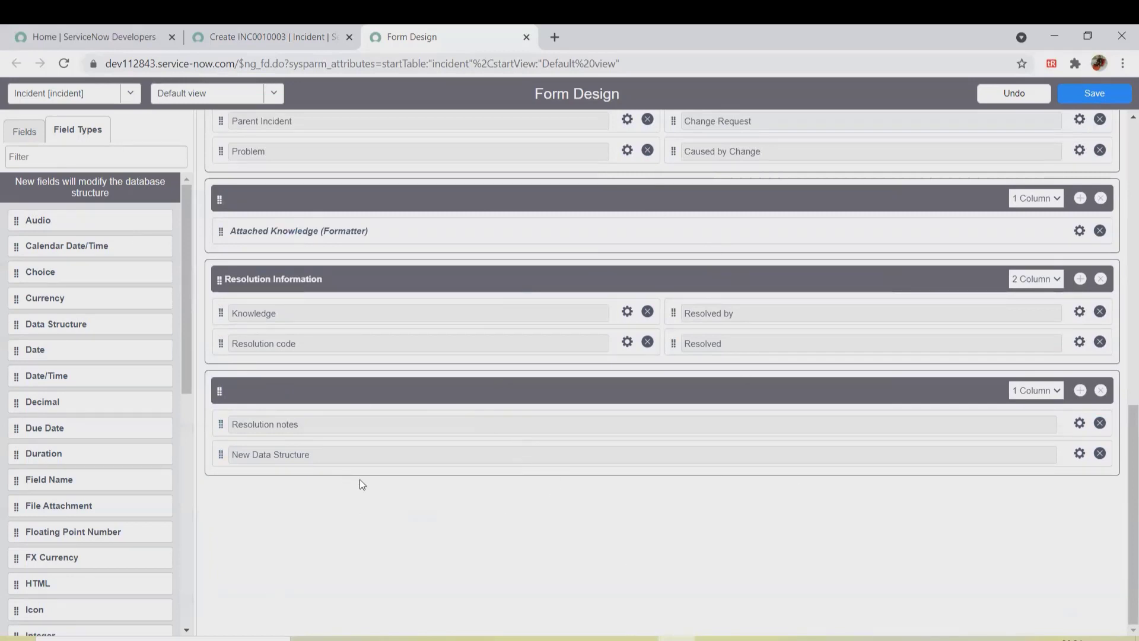
# - Add the Approval history and Business duration fields to the bottom section
pyautogui.click(22, 133)
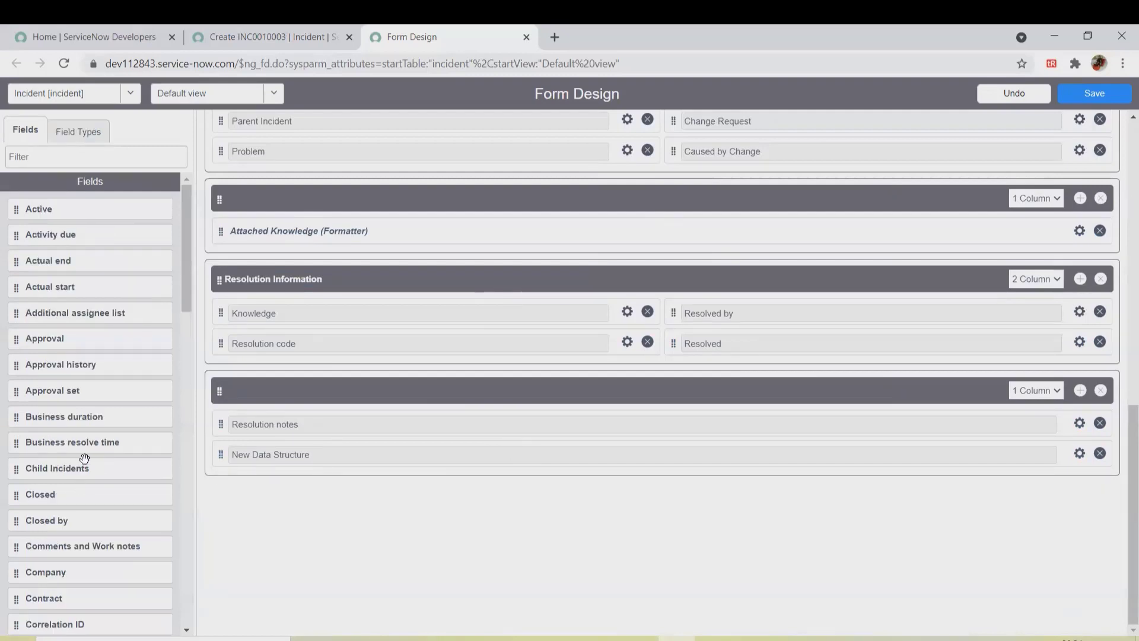
pyautogui.moveTo(43, 364)
pyautogui.mouseDown()
pyautogui.moveTo(356, 496)
pyautogui.moveTo(428, 585)
pyautogui.mouseUp()
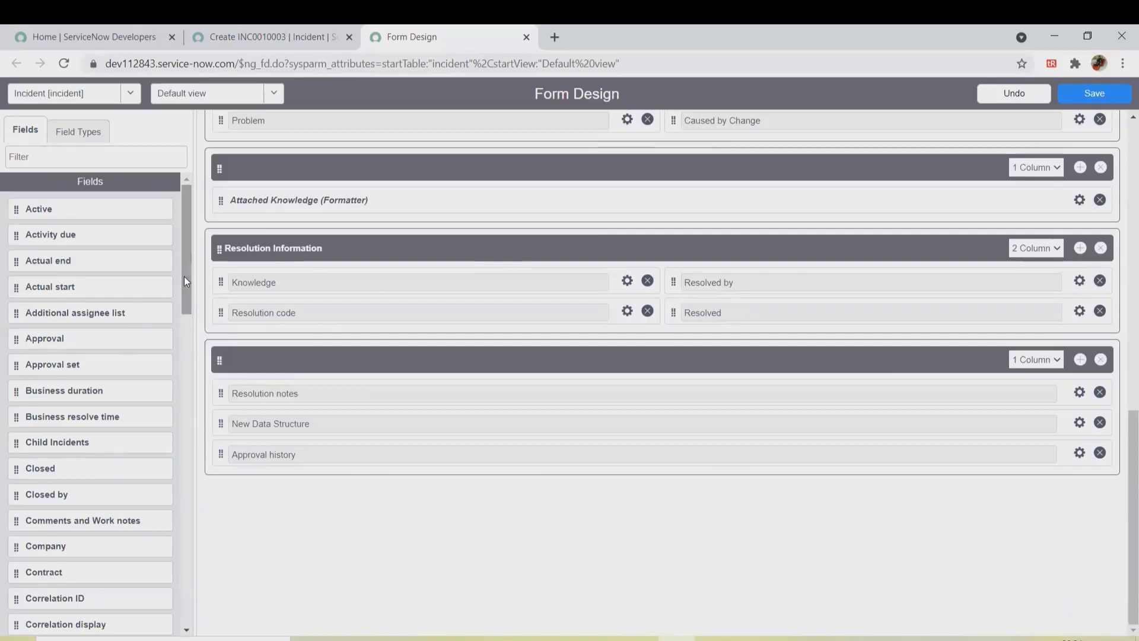
pyautogui.moveTo(185, 276); pyautogui.dragTo(167, 289)
pyautogui.moveTo(63, 354); pyautogui.dragTo(485, 461)
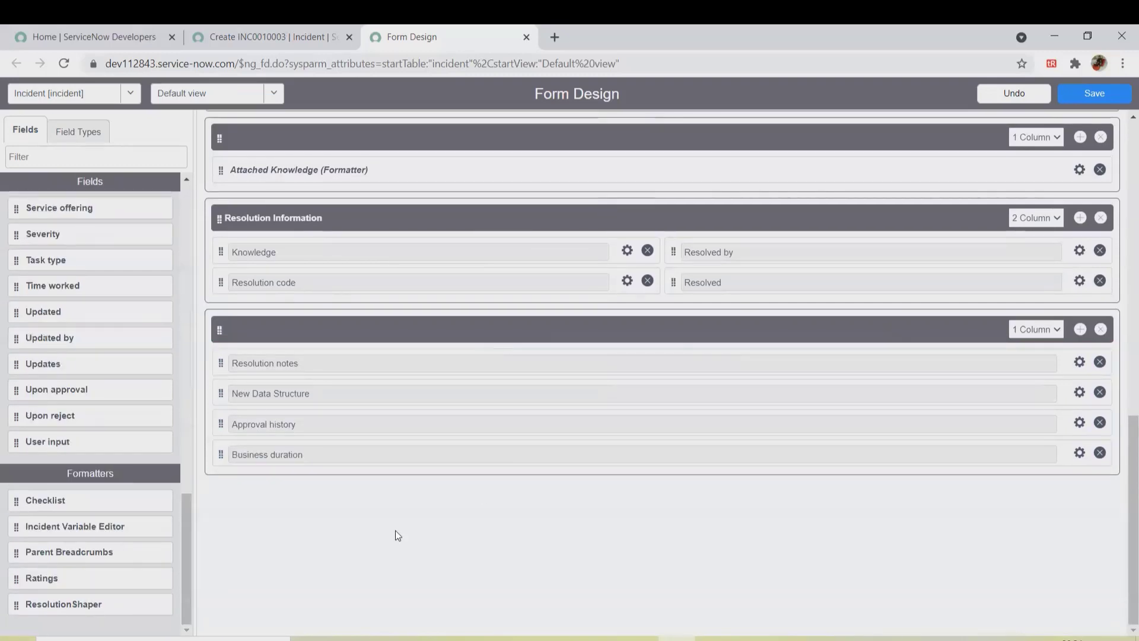
# - Remove Approval history, Business duration, Resolution notes and New Data Structure from the bottom section
pyautogui.click(1102, 425)
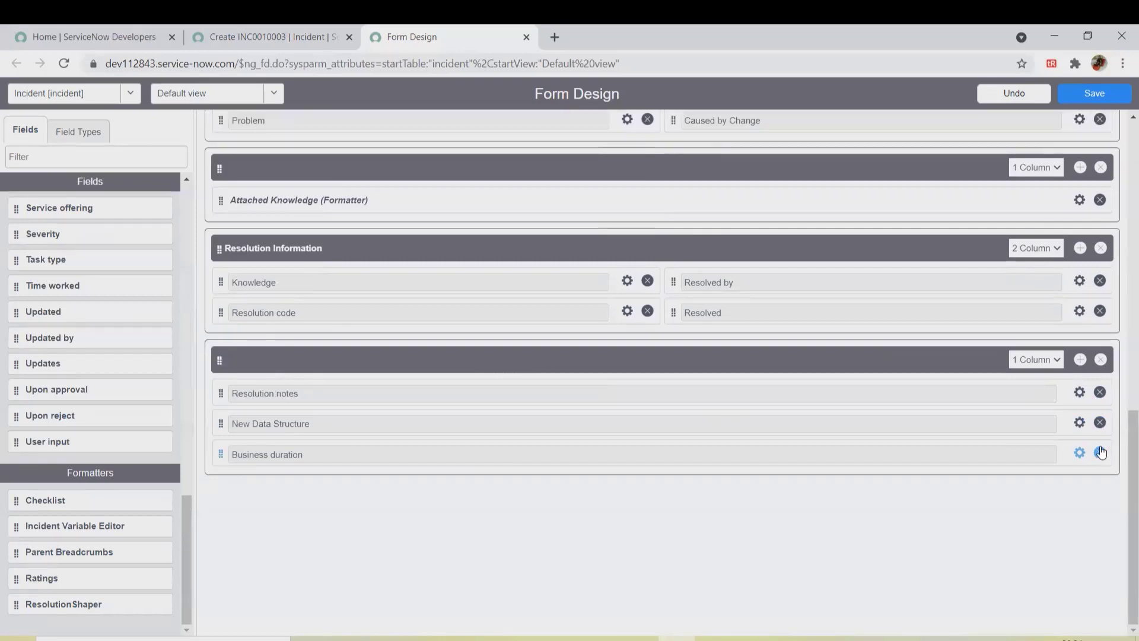
pyautogui.click(1101, 453)
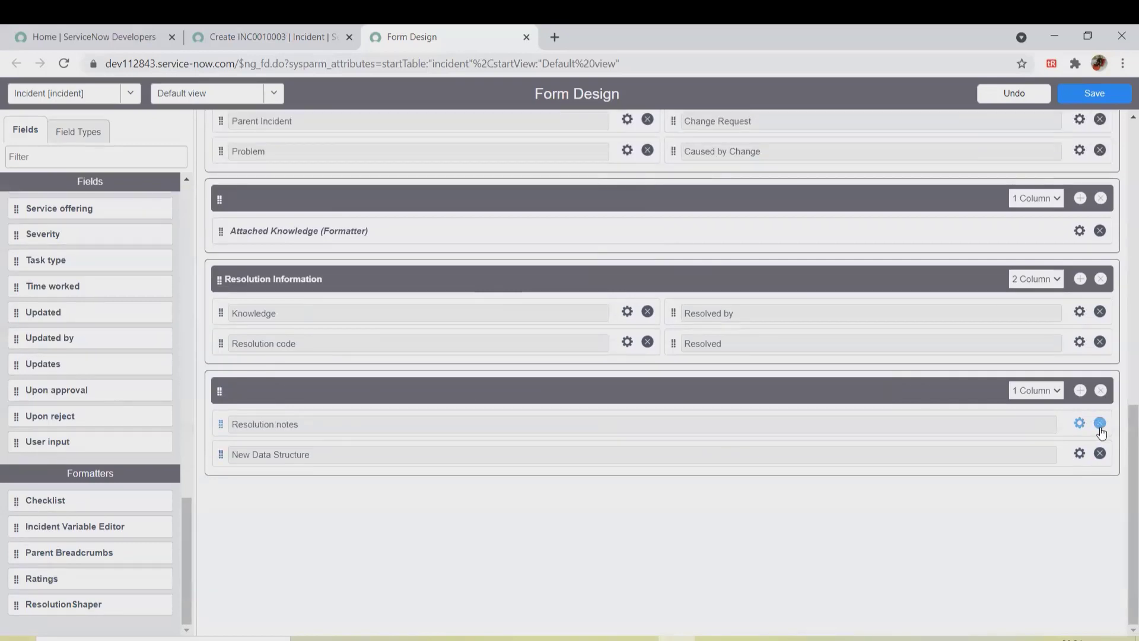
pyautogui.click(1100, 425)
pyautogui.click(1100, 455)
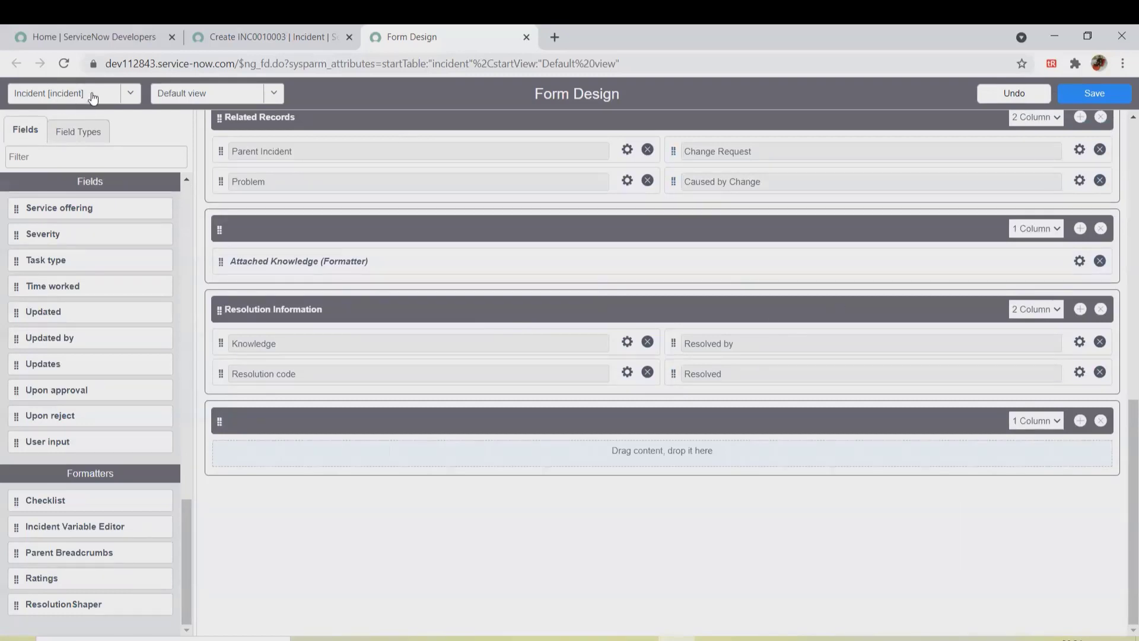
pyautogui.click(126, 93)
pyautogui.scroll(3, 72, 178)
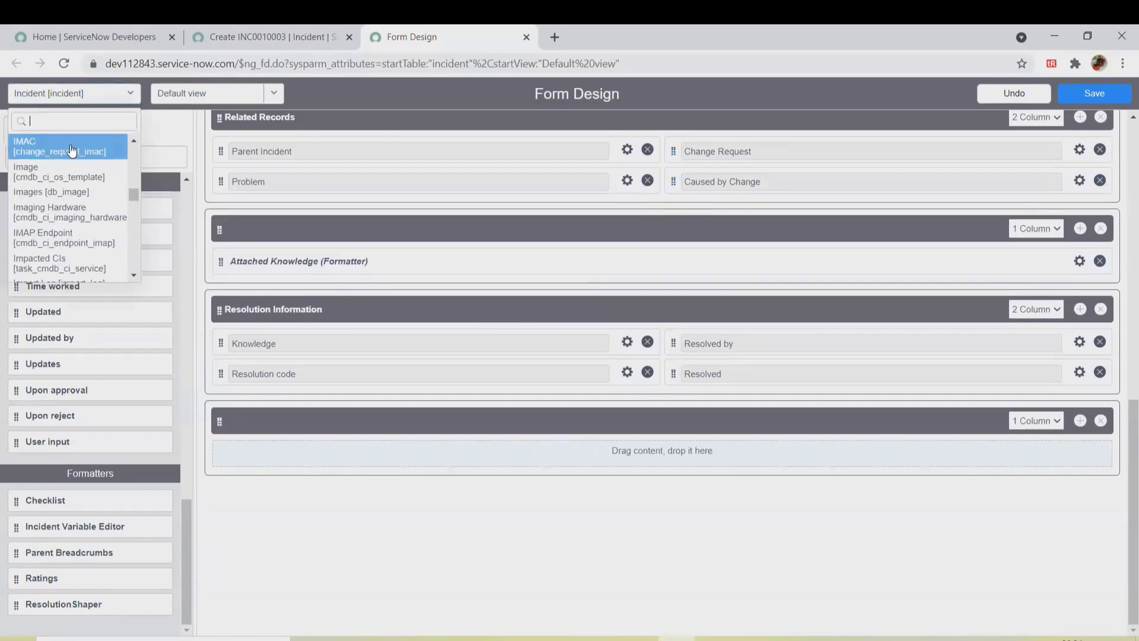
pyautogui.scroll(-2, 71, 258)
pyautogui.scroll(-2, 65, 267)
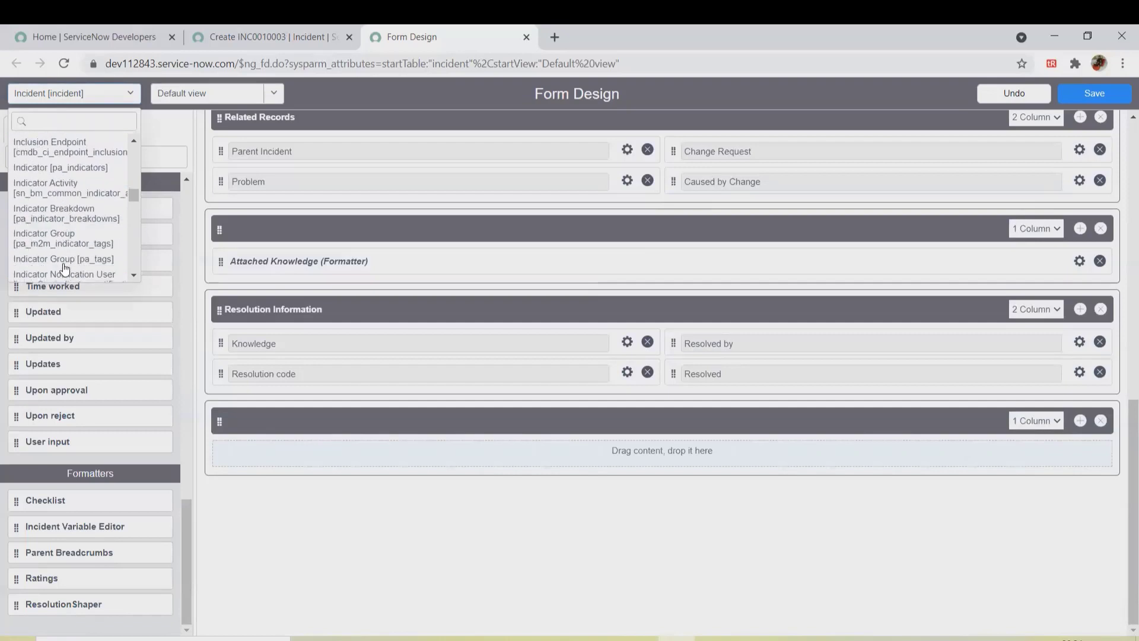
pyautogui.scroll(-2, 64, 267)
pyautogui.scroll(-2, 65, 267)
pyautogui.scroll(-2, 65, 267)
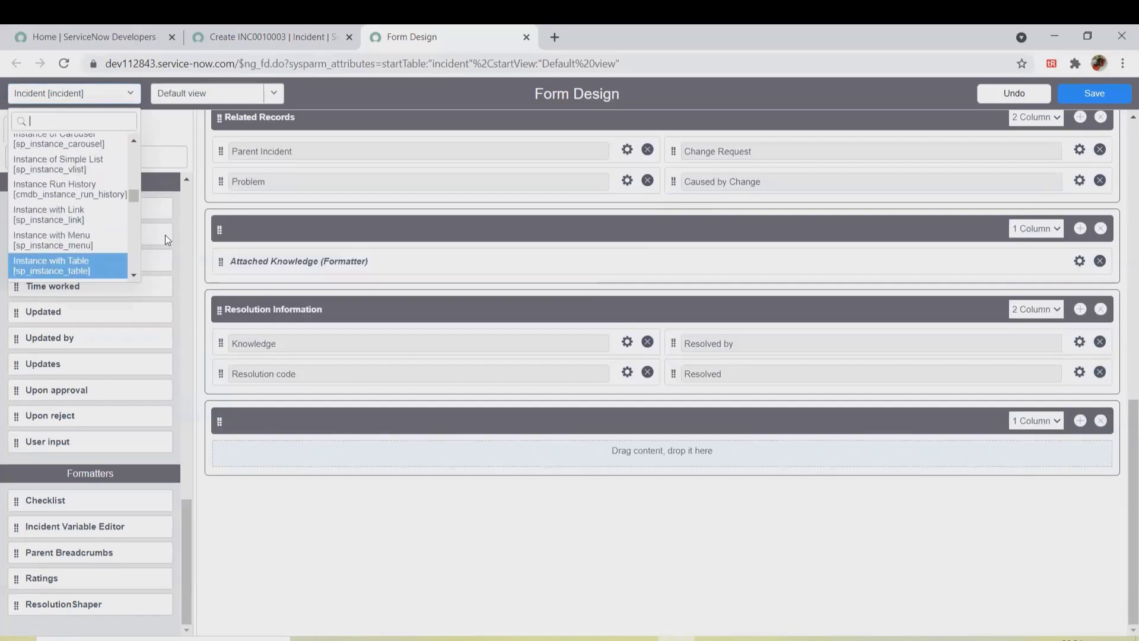
pyautogui.click(278, 95)
pyautogui.click(278, 95)
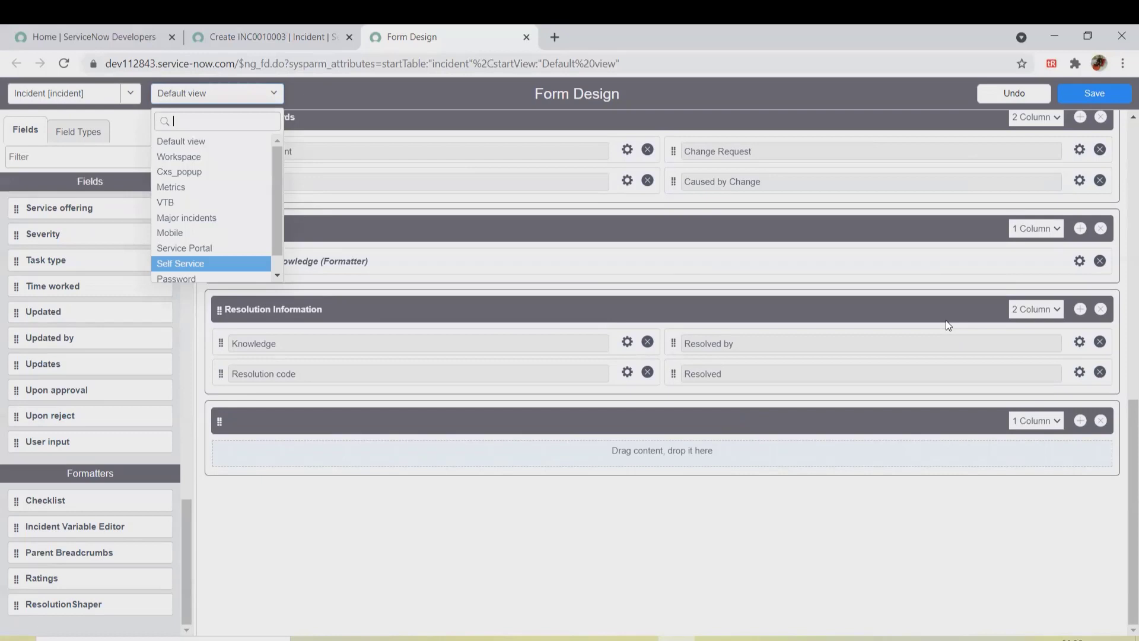
pyautogui.click(450, 519)
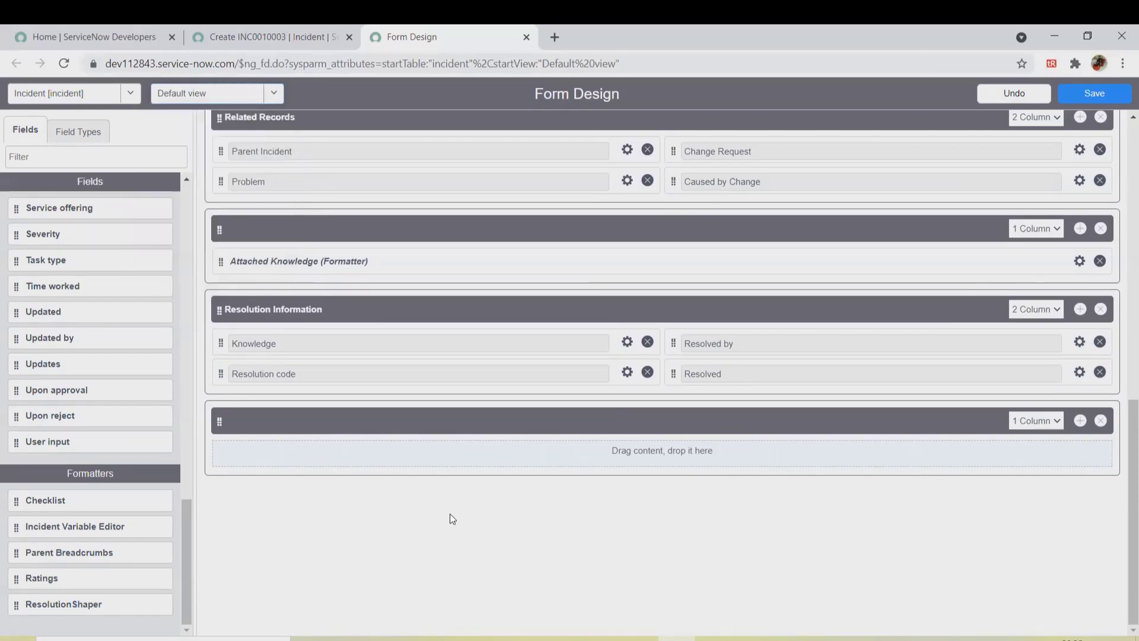